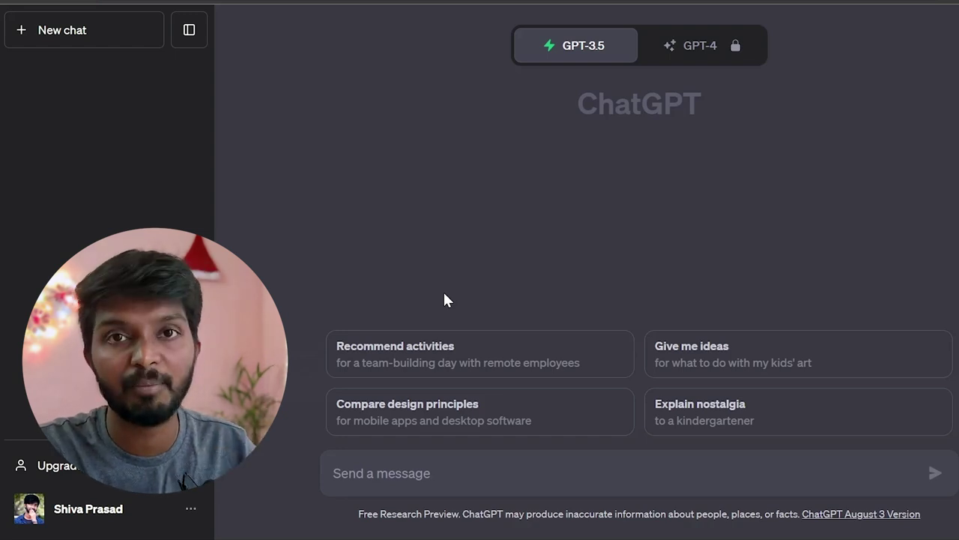
# - Paste the Jobby App project description and interview-explanation question into the new chat
pyautogui.write('Jobby App Implemented Jobby App where users can log in and can see a list of jobs with search by Job title, filters based on Salary range and Employment type, etc Technologies used: React JS, JS, CSS, Bootstrap, Routing, REST API Calls, Local Storage, JWT Token, Authorization, Authentication how can i explain the project in my interview such that interview get impressed')
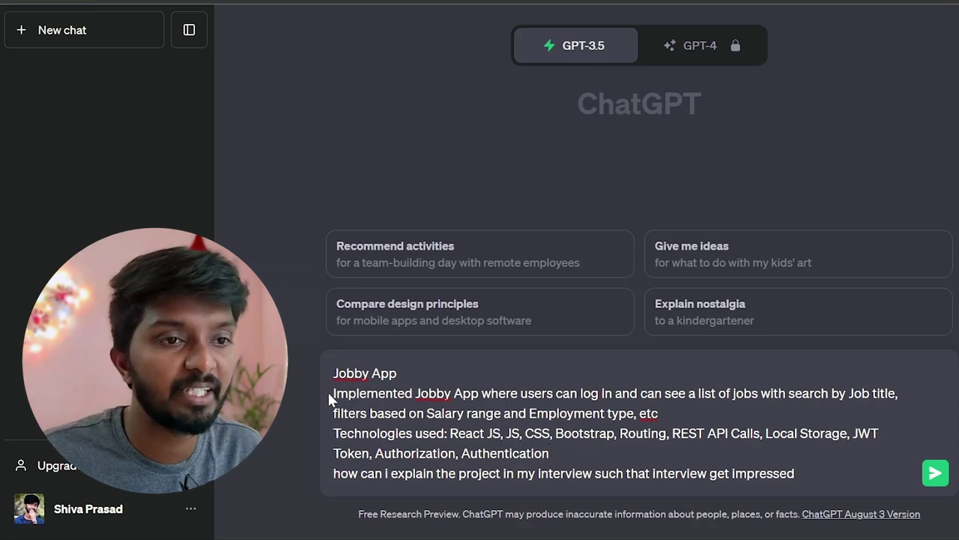
# - Send the Jobby App prompt asking how to explain it impressively in an interview
pyautogui.moveTo(661, 413)
pyautogui.mouseDown()
pyautogui.moveTo(431, 425)
pyautogui.moveTo(325, 399)
pyautogui.moveTo(425, 388)
pyautogui.moveTo(664, 417)
pyautogui.mouseUp()
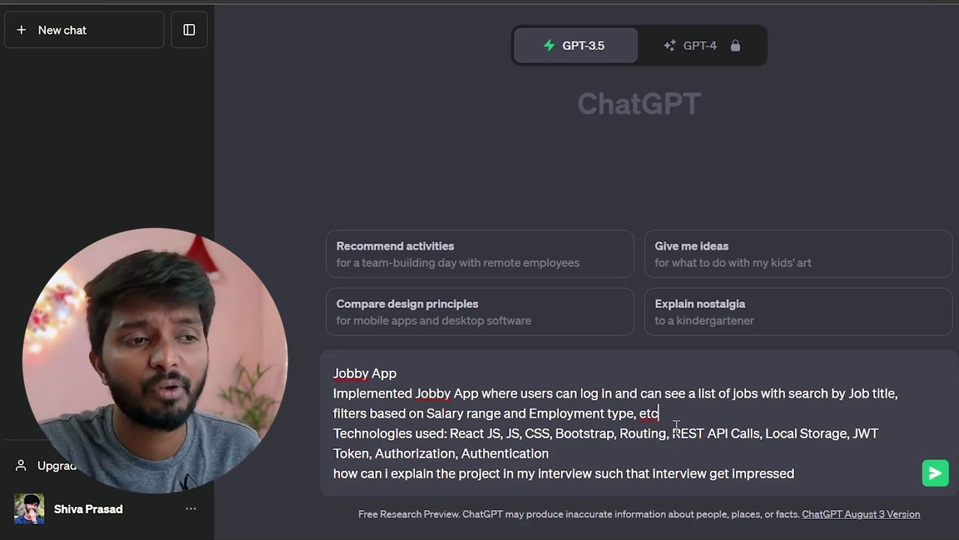
pyautogui.click(803, 473)
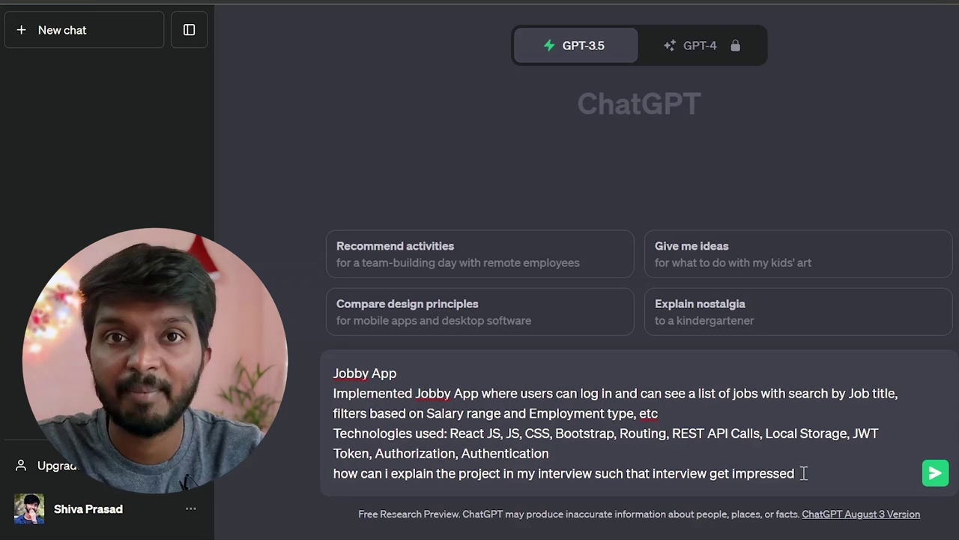
pyautogui.press('Return')
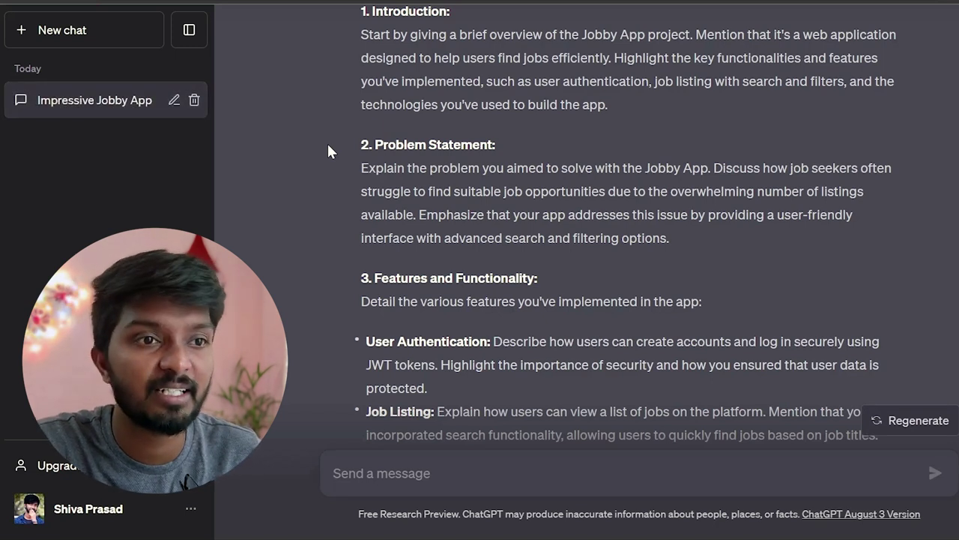
# - Read the guide through 8. Future Enhancements, then paste the newcomer-explanation request
pyautogui.scroll(-1, 328, 146)
pyautogui.scroll(-1, 330, 154)
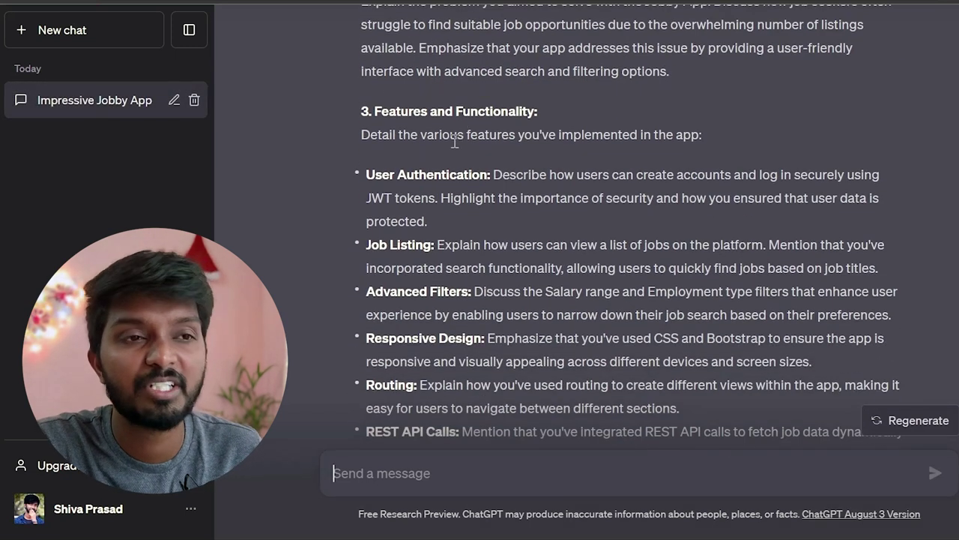
pyautogui.scroll(-1, 449, 109)
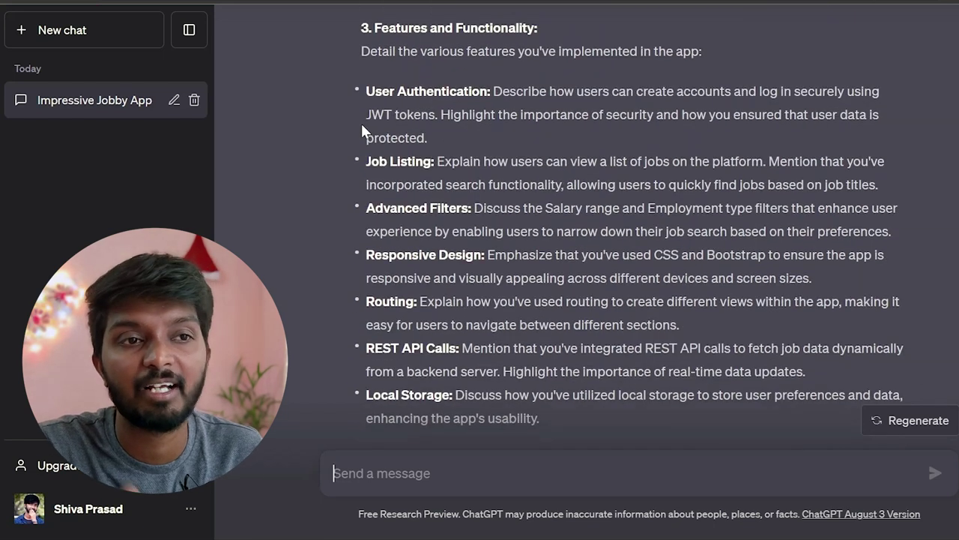
pyautogui.scroll(-1, 363, 131)
pyautogui.scroll(-1, 449, 225)
pyautogui.scroll(-1, 458, 227)
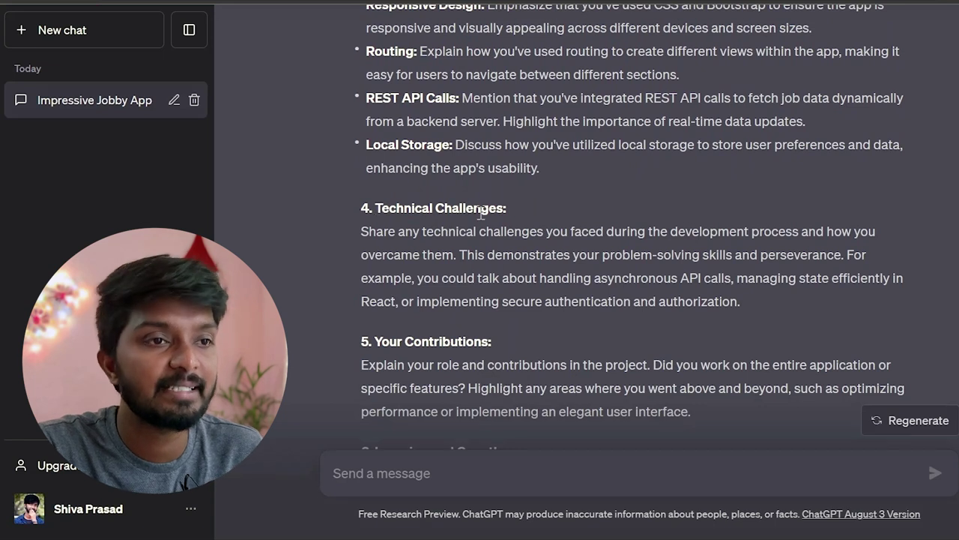
pyautogui.scroll(-1, 481, 213)
pyautogui.scroll(-1, 481, 216)
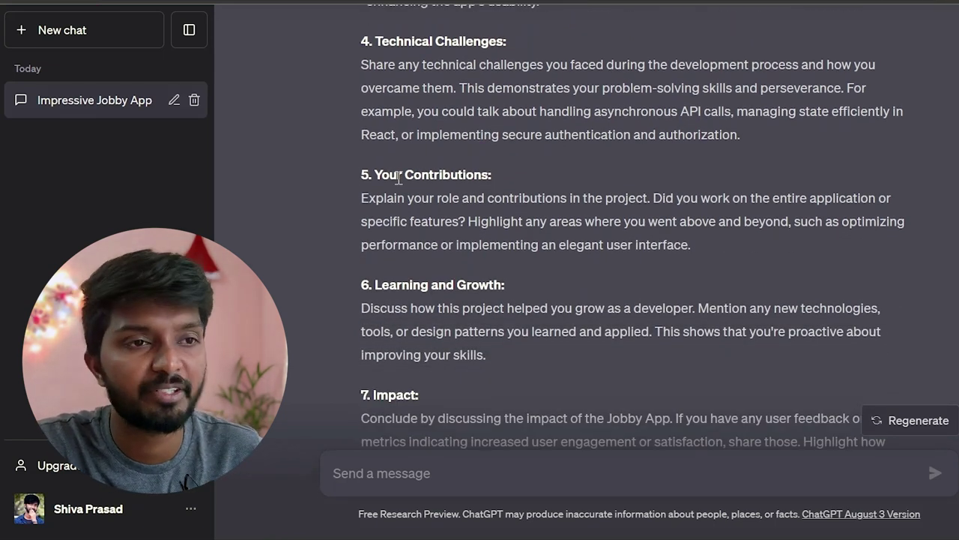
pyautogui.scroll(-1, 400, 177)
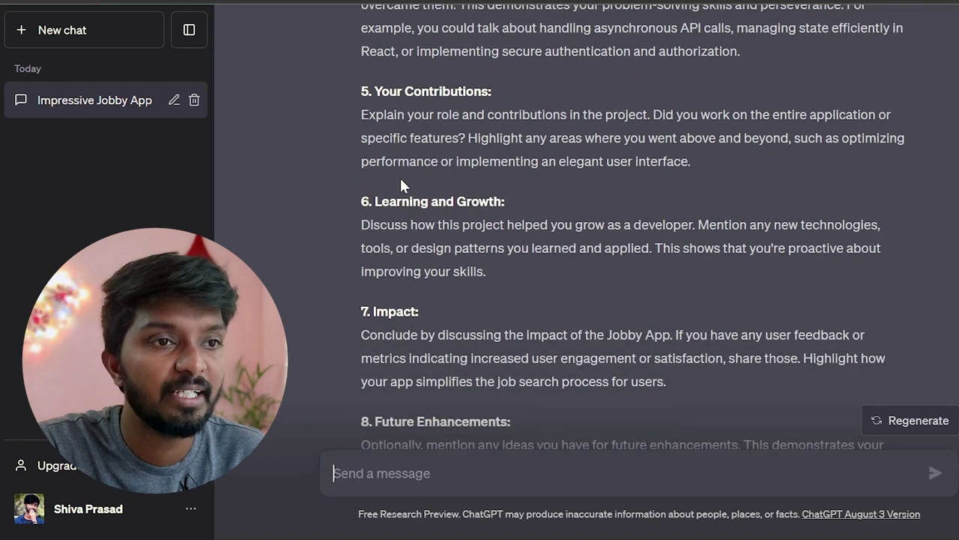
pyautogui.scroll(-1, 401, 179)
pyautogui.scroll(-1, 404, 189)
pyautogui.scroll(-1, 408, 193)
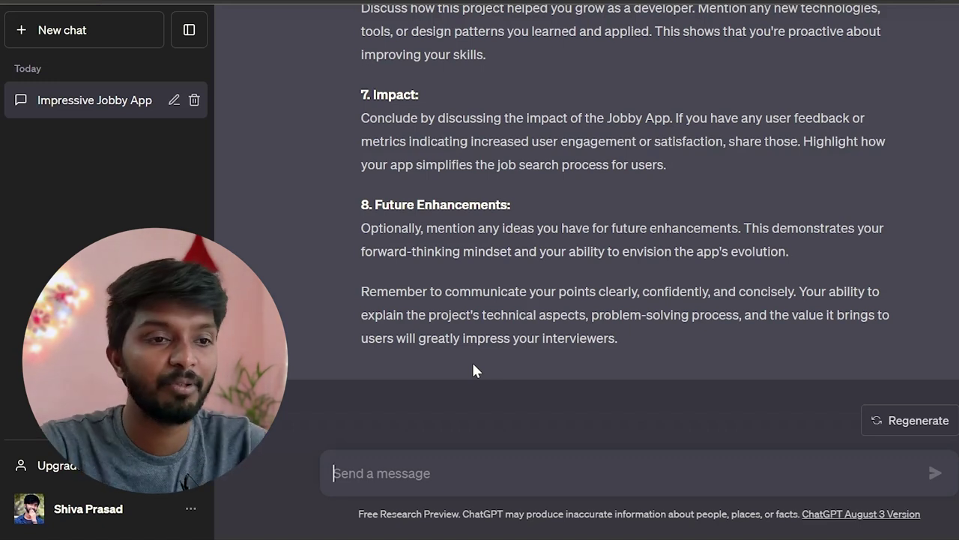
pyautogui.write('explain the project that you are a explaining to a new person that dont know about the technologies')
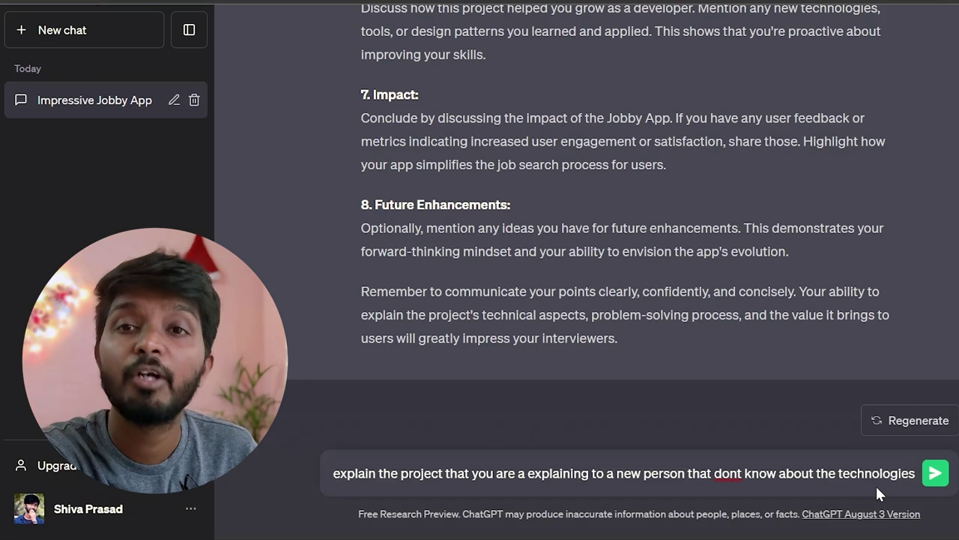
# - Send the request to explain the Jobby App simply to a newcomer
pyautogui.click(935, 476)
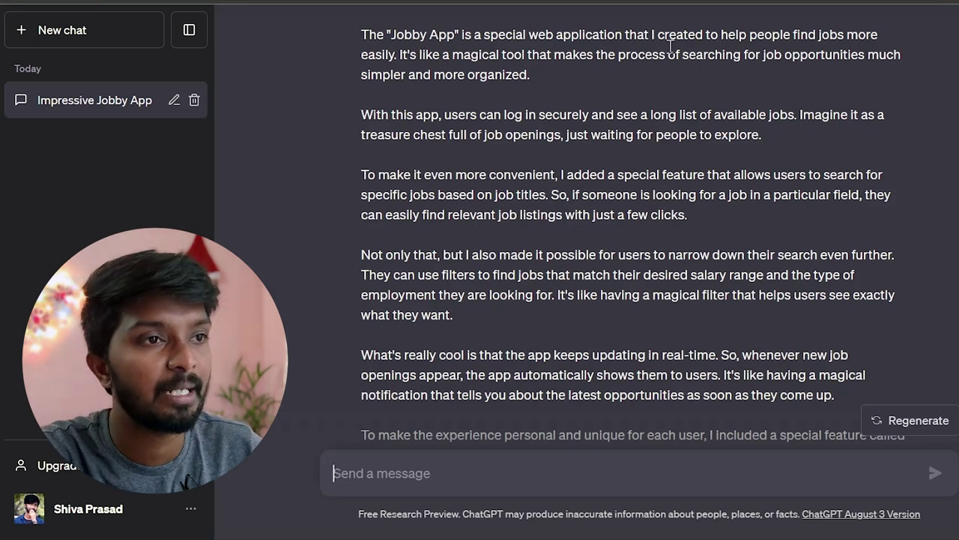
# - Review the plain-language Jobby App explanation before pasting it into a fresh chat
pyautogui.scroll(-5, 496, 238)
pyautogui.scroll(1, 496, 239)
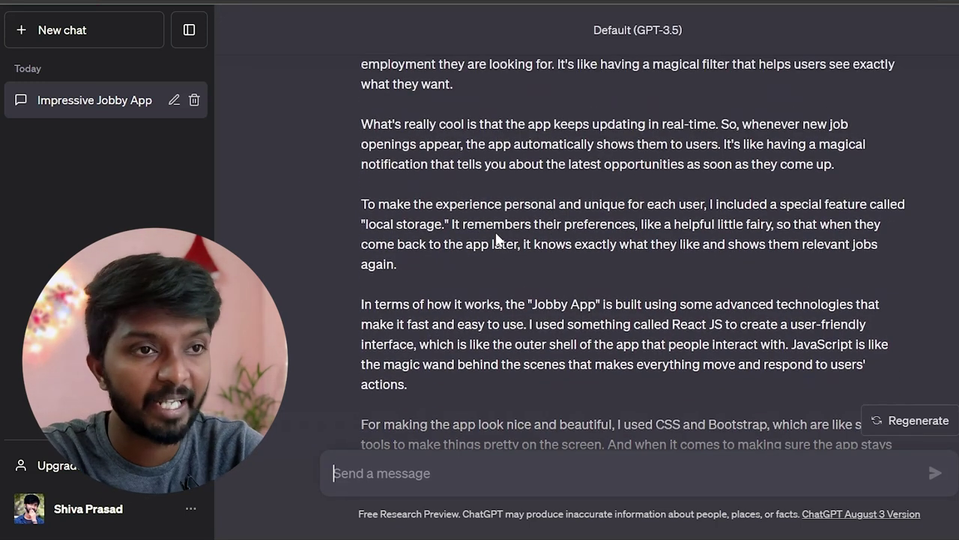
pyautogui.scroll(-3, 498, 229)
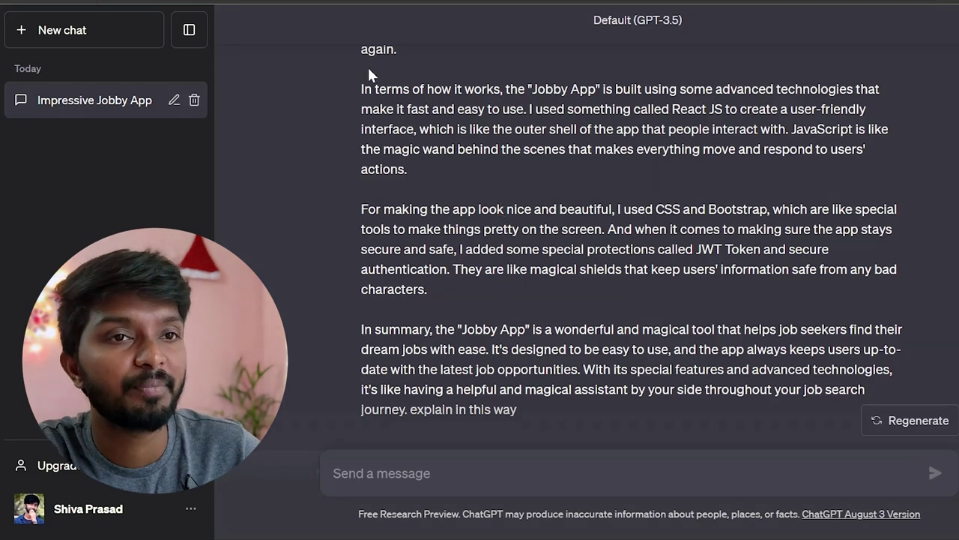
pyautogui.scroll(3, 478, 221)
pyautogui.scroll(3, 446, 211)
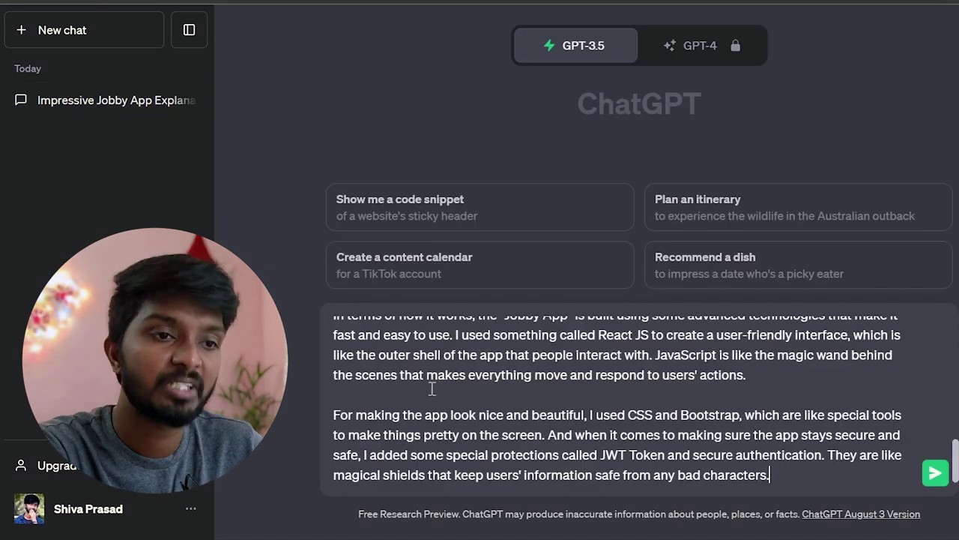
pyautogui.scroll(2, 701, 480)
pyautogui.scroll(-2, 712, 399)
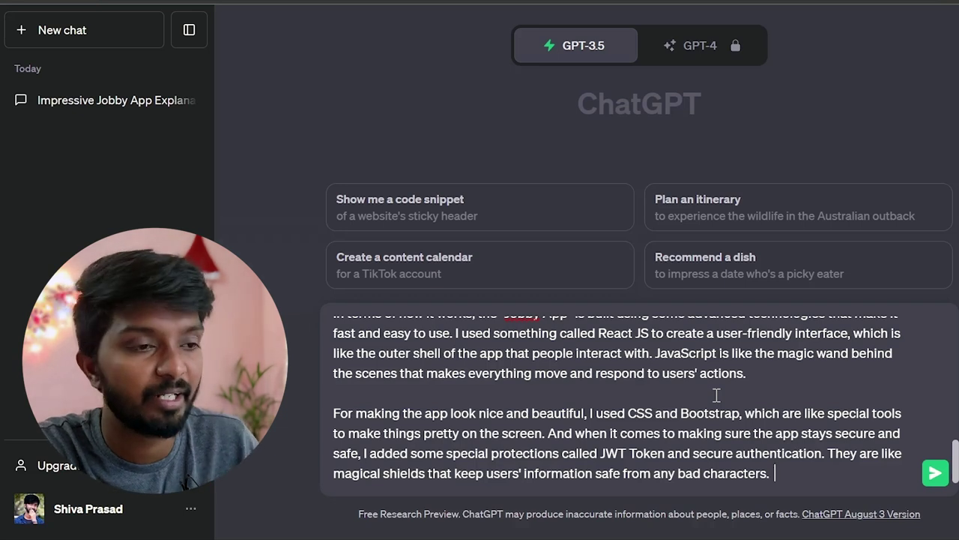
# - Add 'this is my project give me continuity questions regarding my project' and send it
pyautogui.write('this is my project give me continuity questions regarding my project')
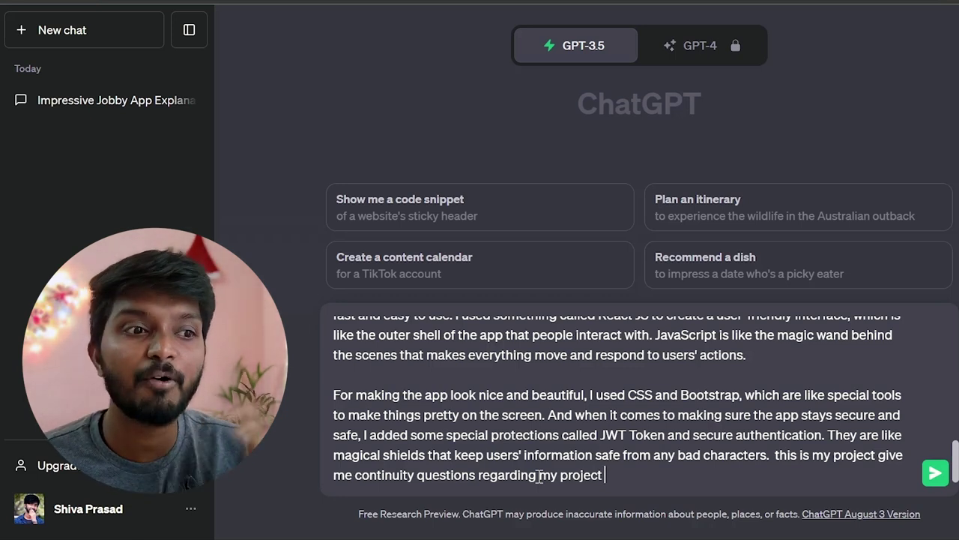
pyautogui.press('Return')
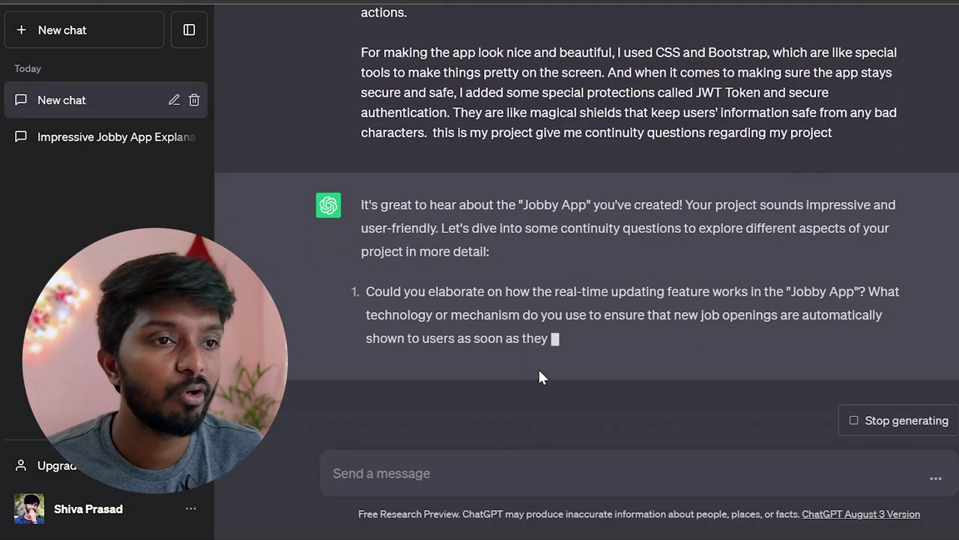
# - Scroll through the ten follow-up questions on storage, React state, JWT and Bootstrap
pyautogui.scroll(1, 420, 276)
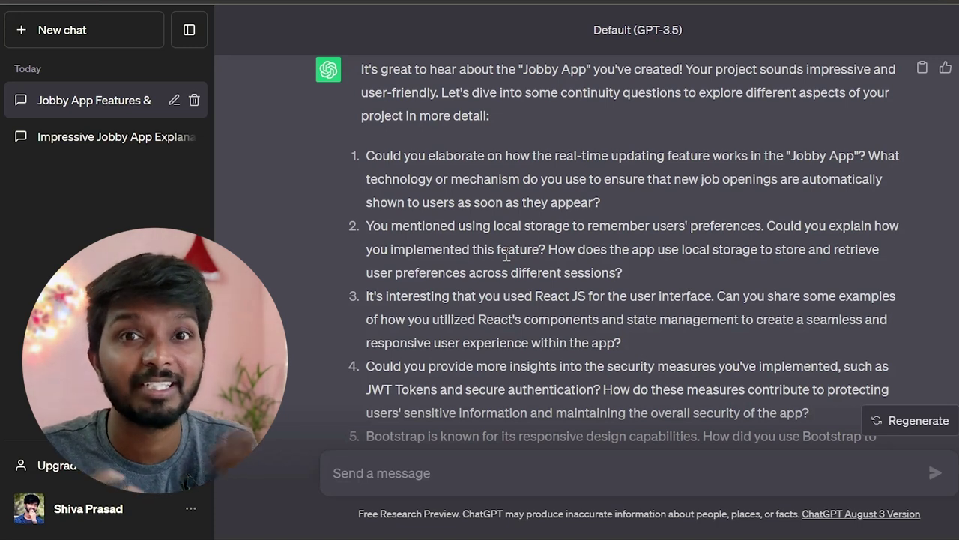
pyautogui.scroll(-2, 503, 262)
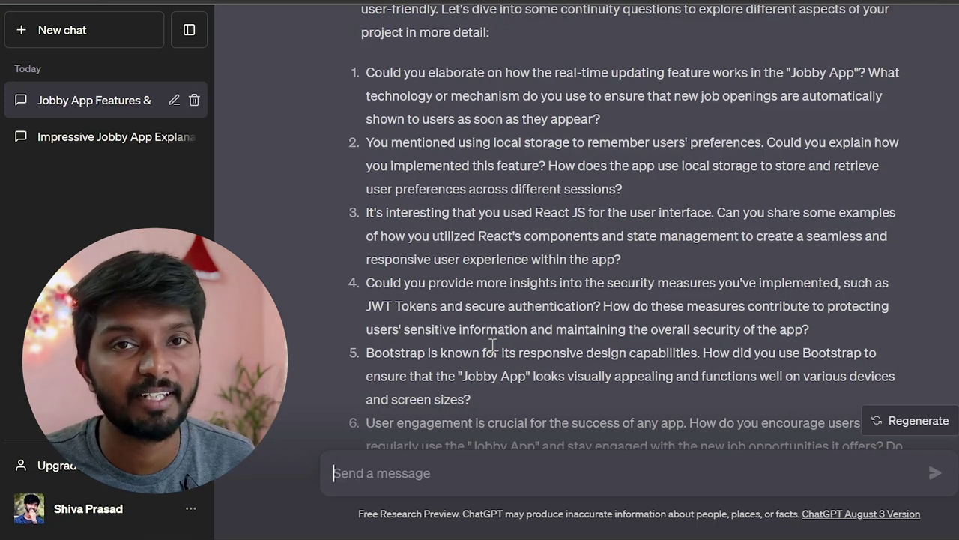
pyautogui.scroll(-5, 492, 345)
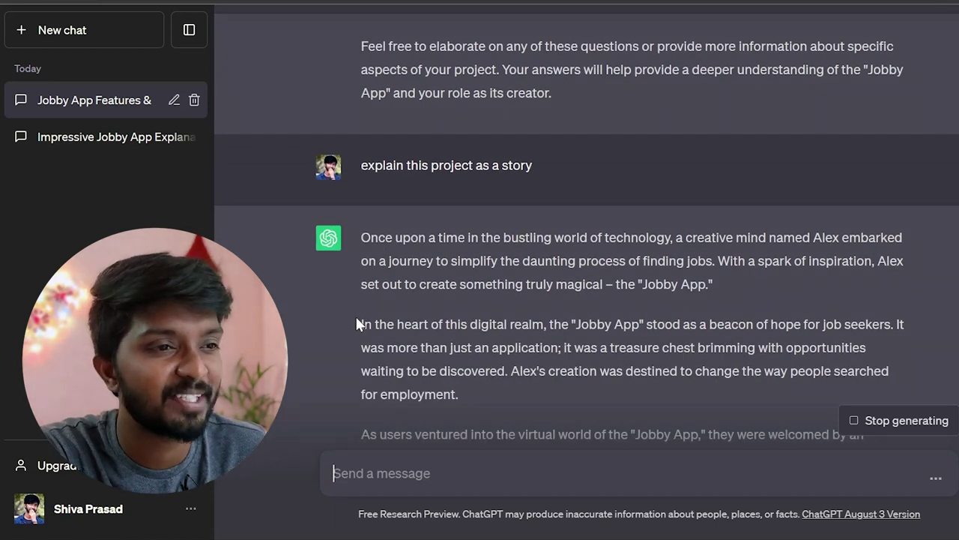
# - Scroll through the fairy-tale story about building the Jobby App
pyautogui.scroll(-5, 584, 320)
pyautogui.scroll(-5, 600, 322)
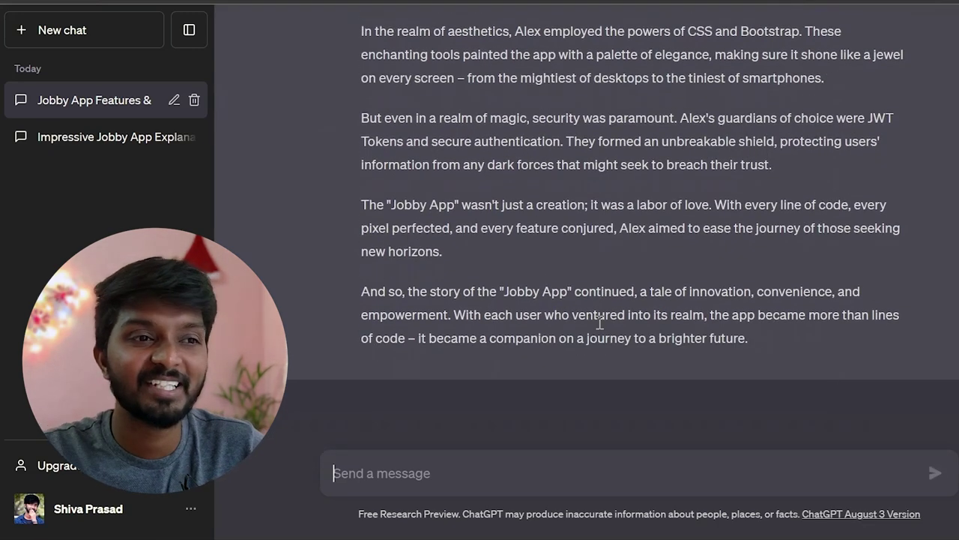
pyautogui.scroll(10, 588, 319)
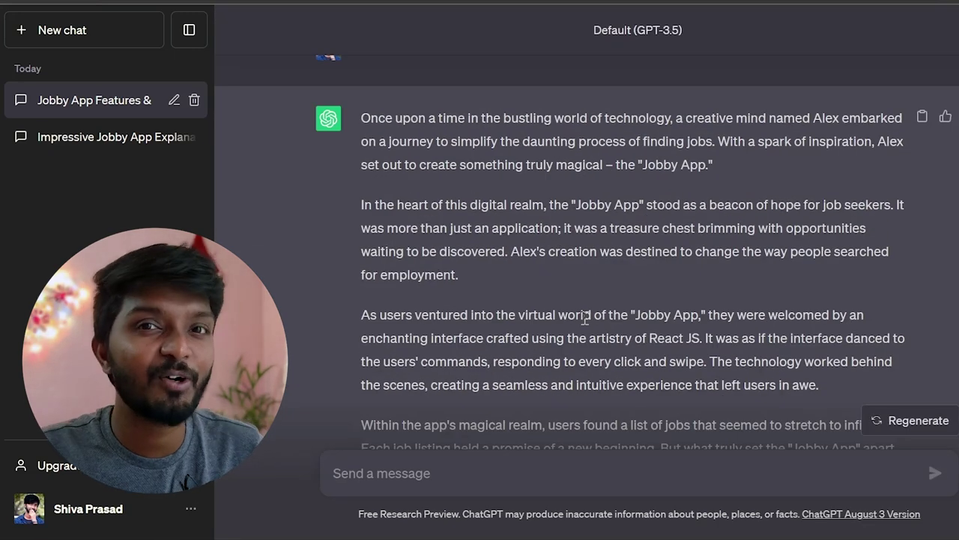